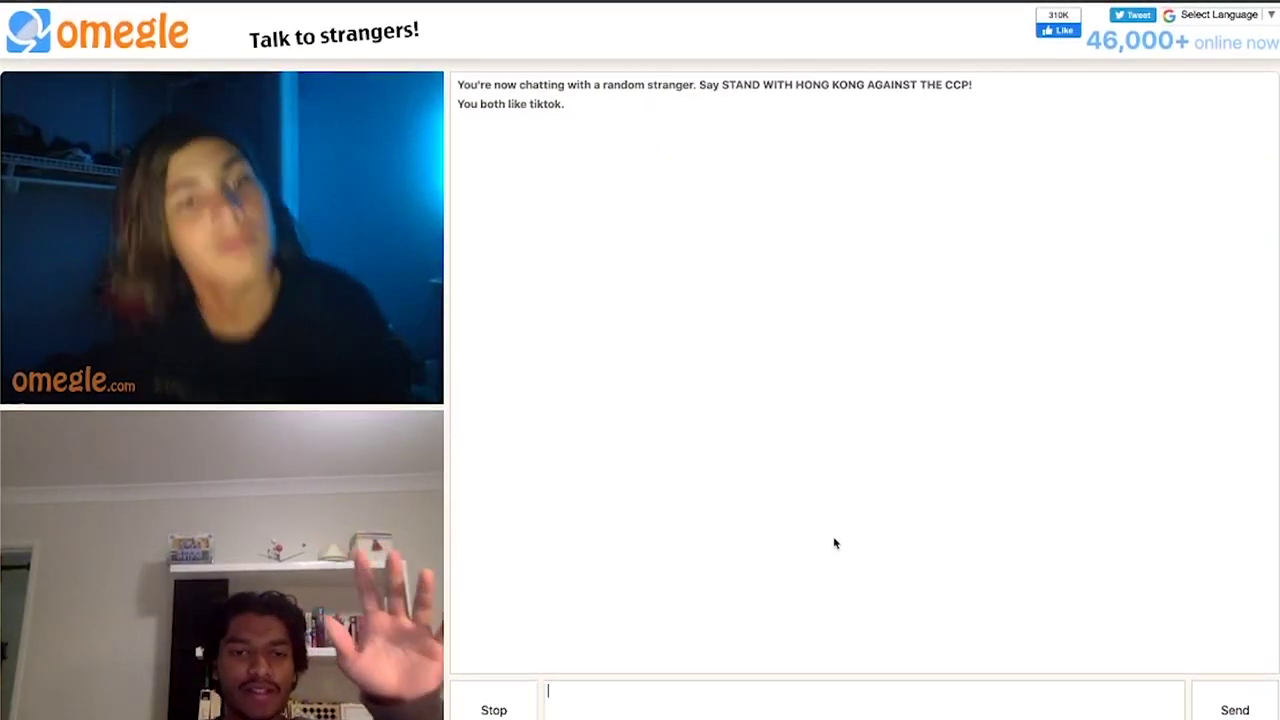
Step: Disconnect from the current stranger to start a new YouTube-interest video chat
key("Escape")
key("Escape")
key("Escape")
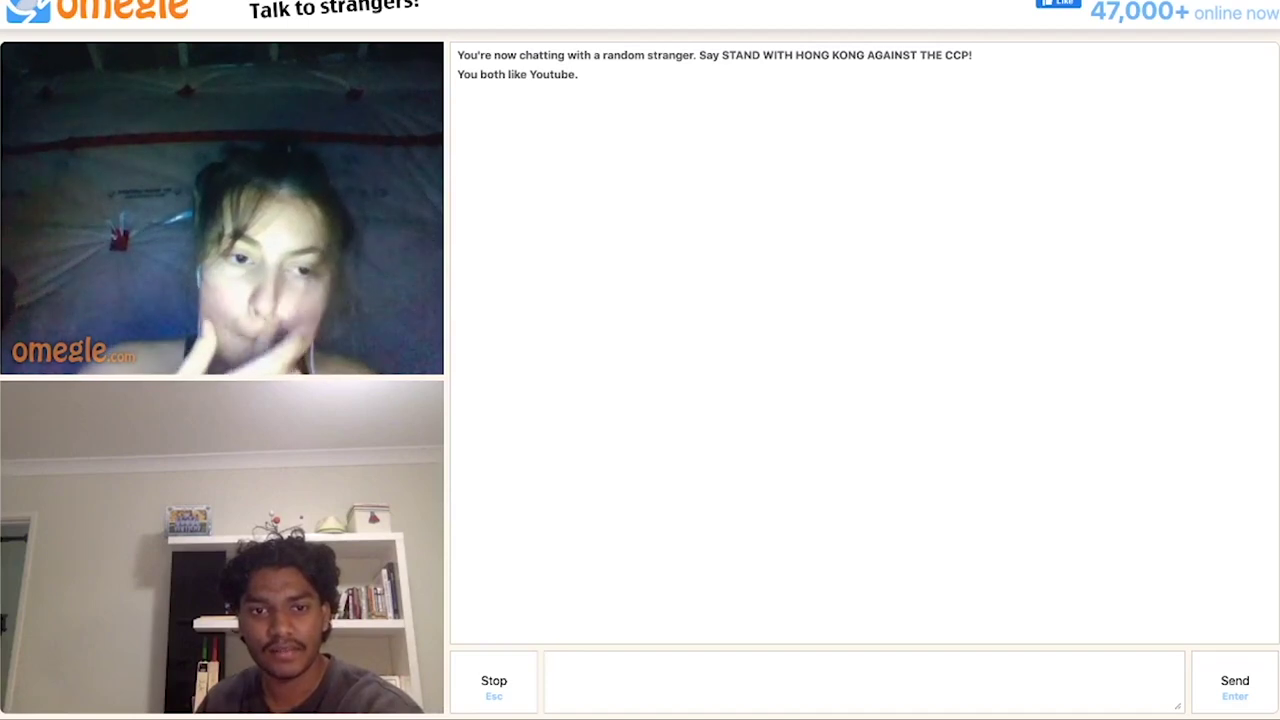
type("w")
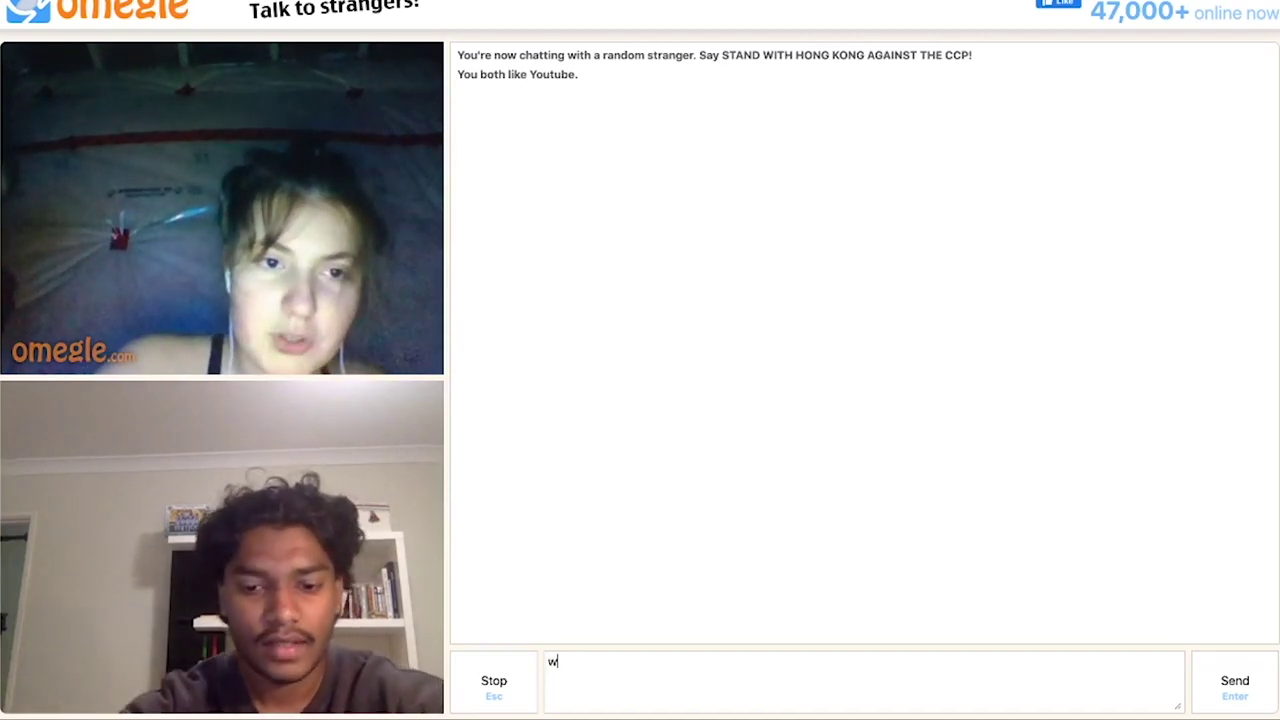
type("inter")
Step: Send the message 'winter' to the stranger
key("Return")
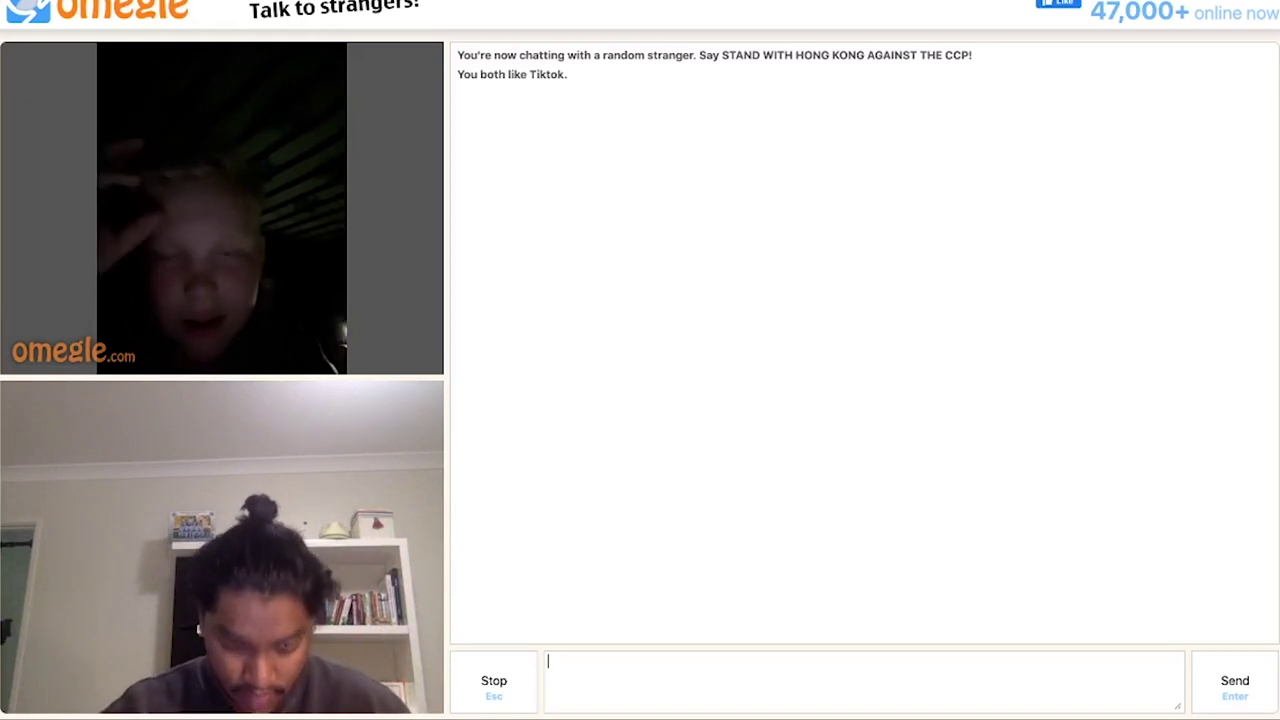
Step: Disconnect from the current TikTok-interest stranger
key("Escape")
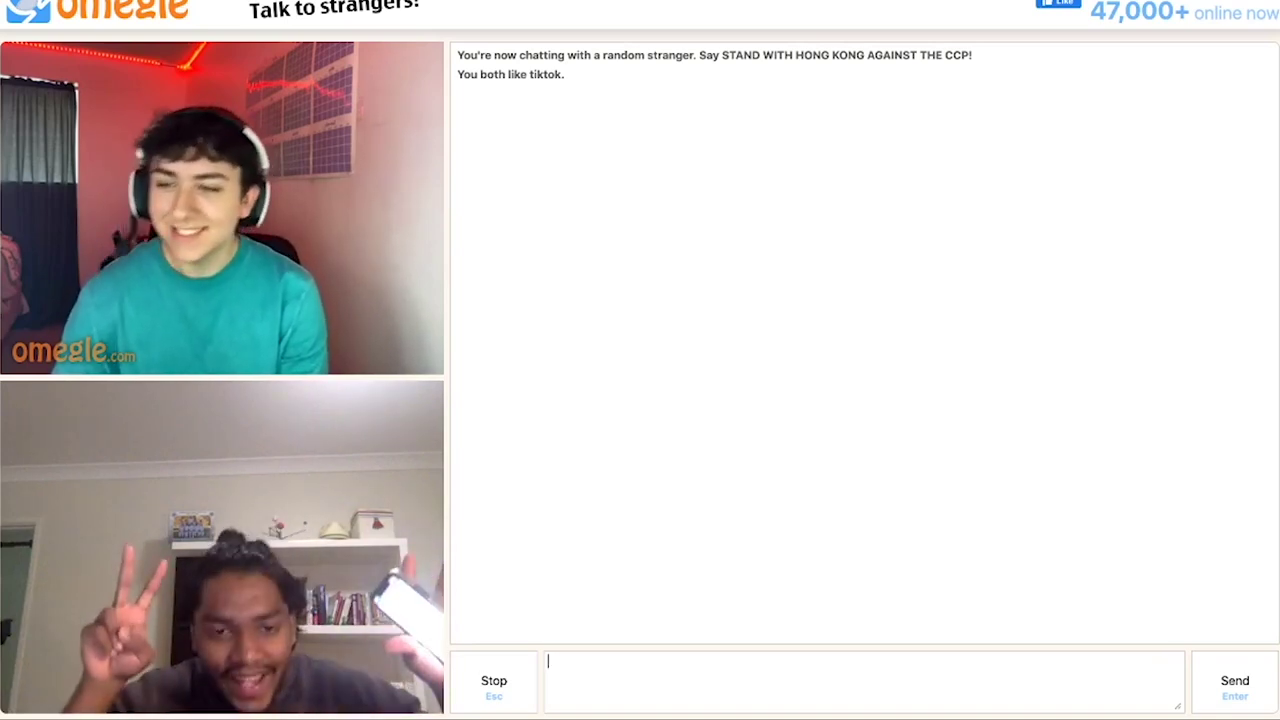
Step: Confirm the skip, send my username in the text chat, then leave for a new stranger
key("Escape")
key("Escape")
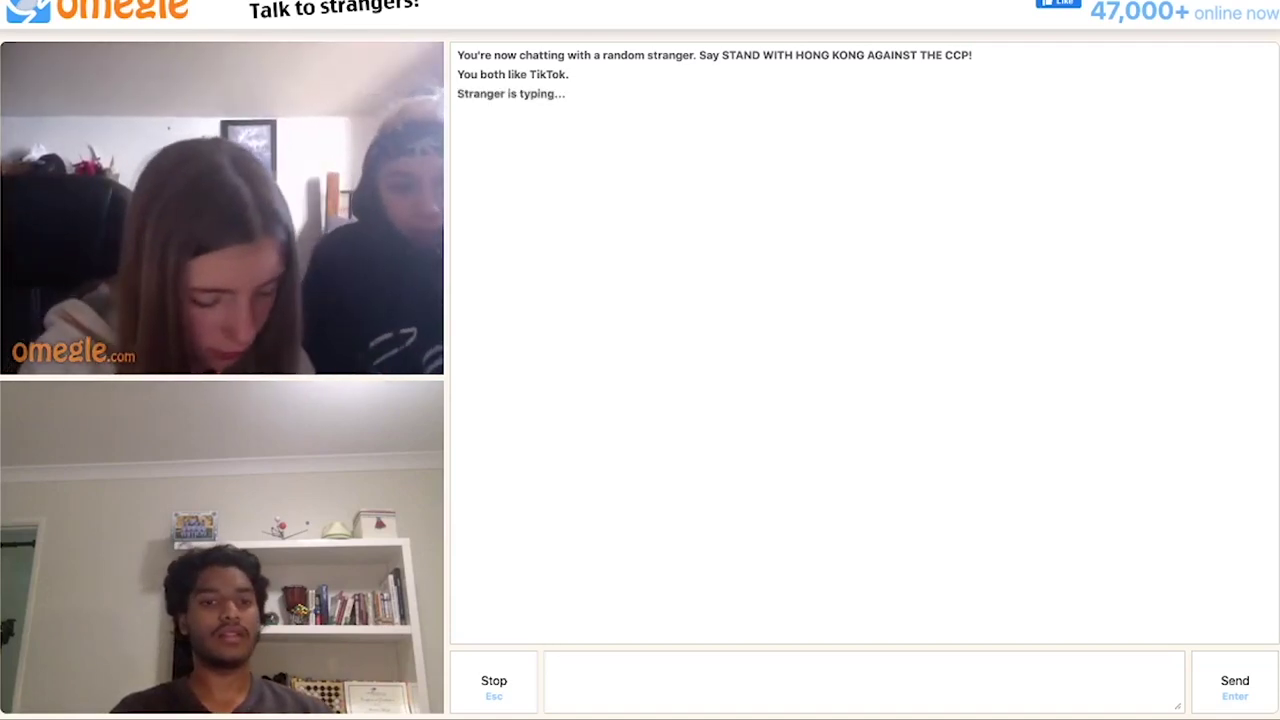
type("aryan")
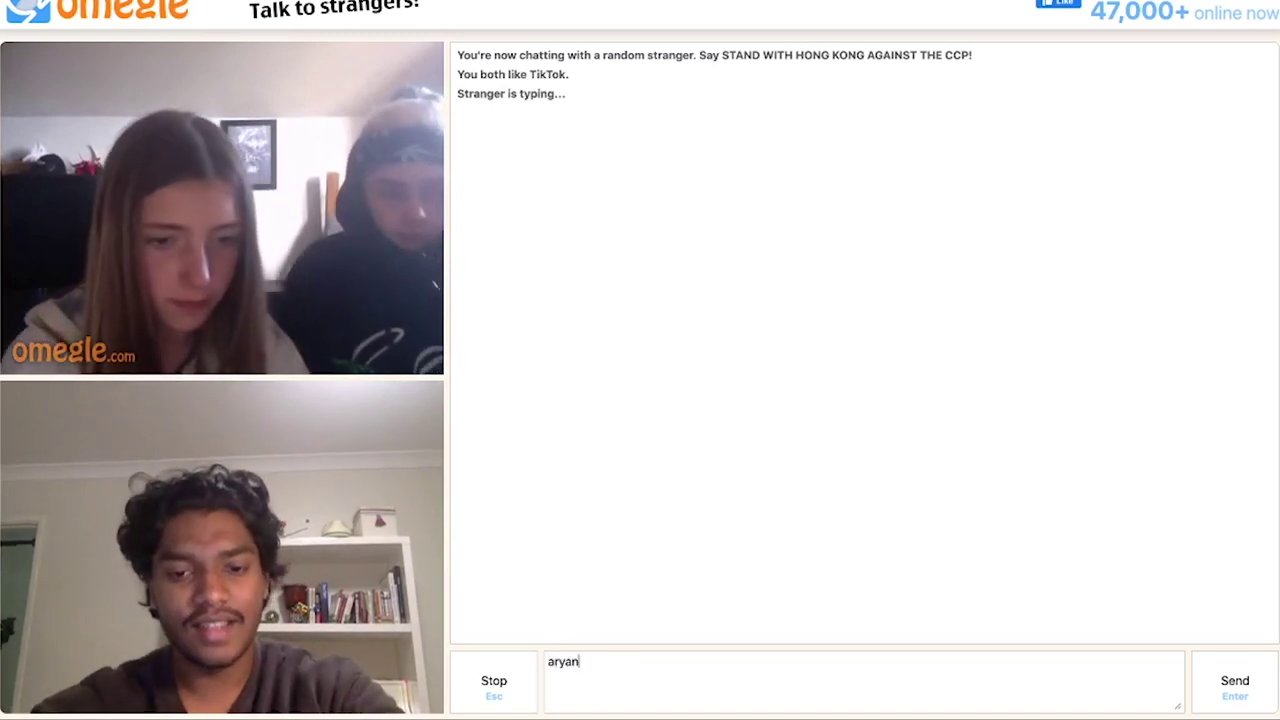
type("bhogle")
key("Return")
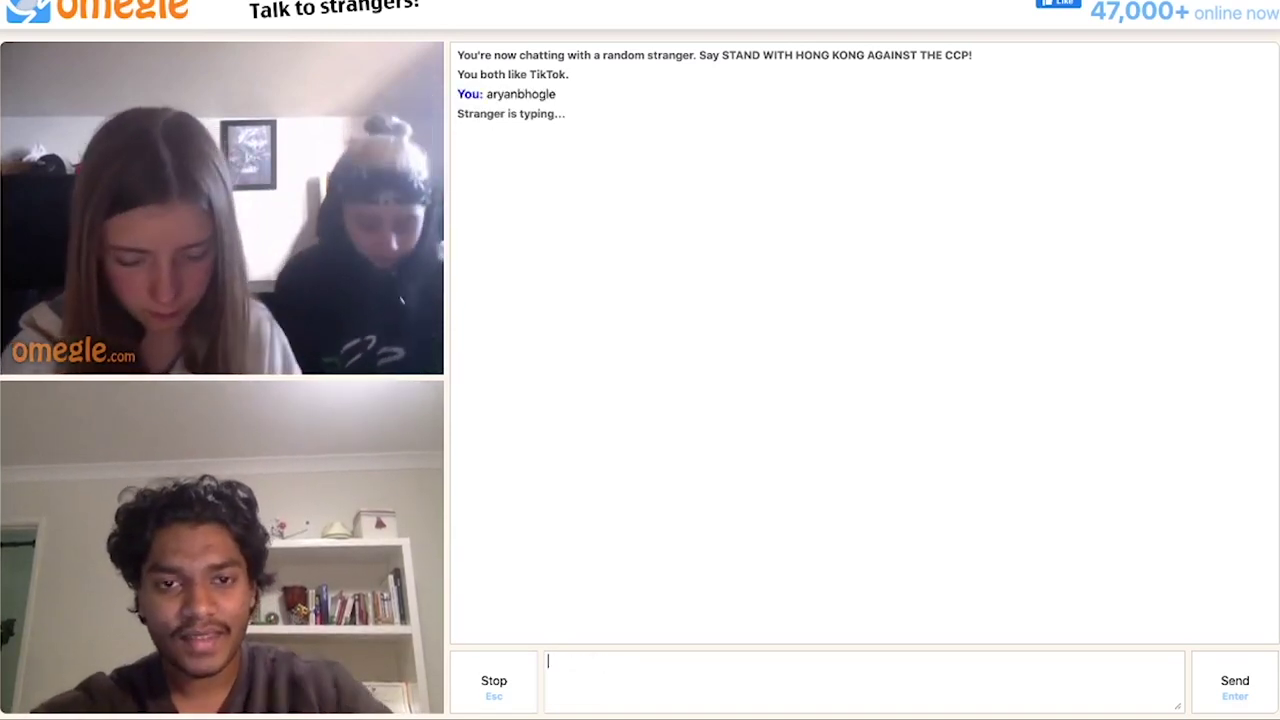
key("Escape")
key("Escape")
key("Escape")
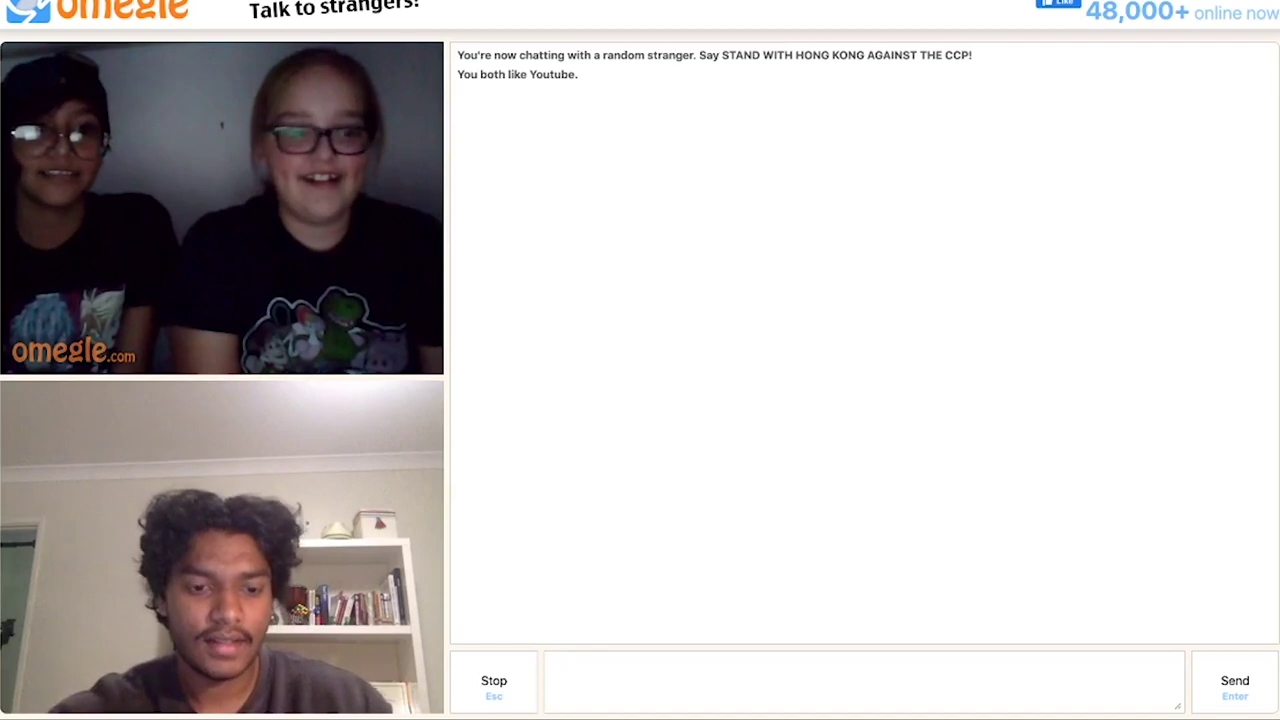
type("a")
Step: Skip two strangers in a row to reach a TikTok-interest chat
key("Escape")
key("Escape")
key("Escape")
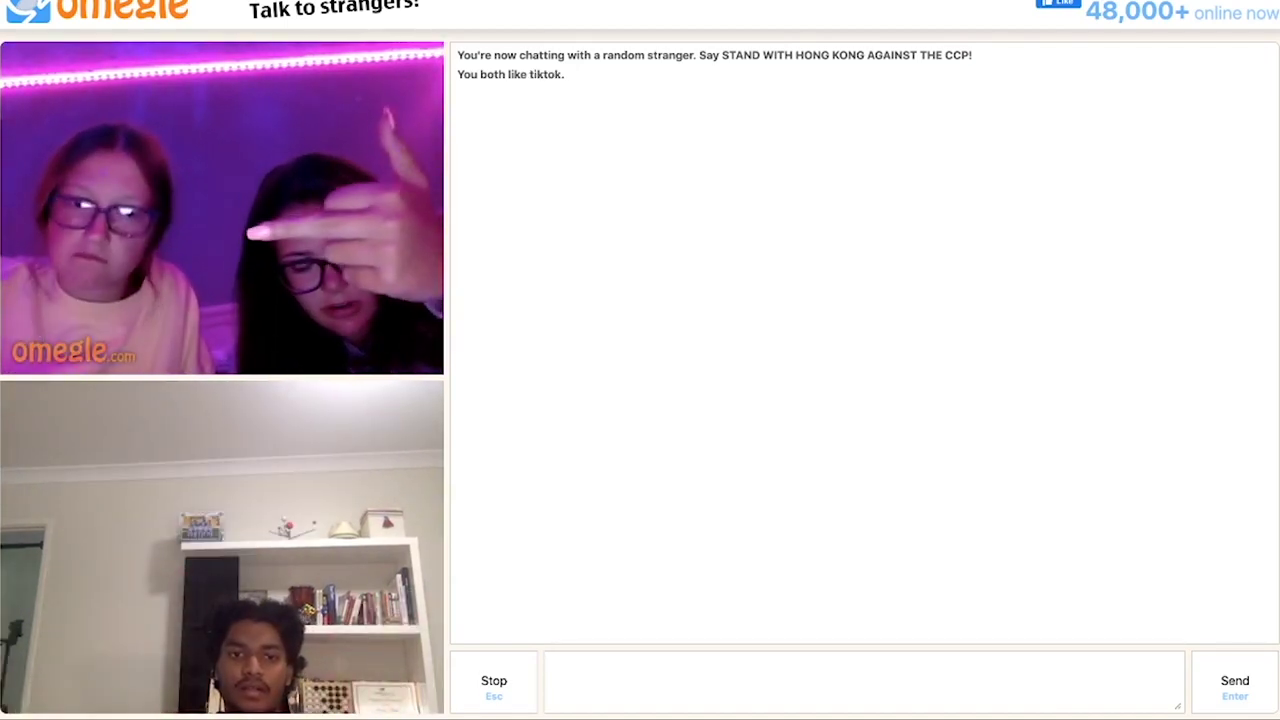
key("Escape")
key("Escape")
key("Escape")
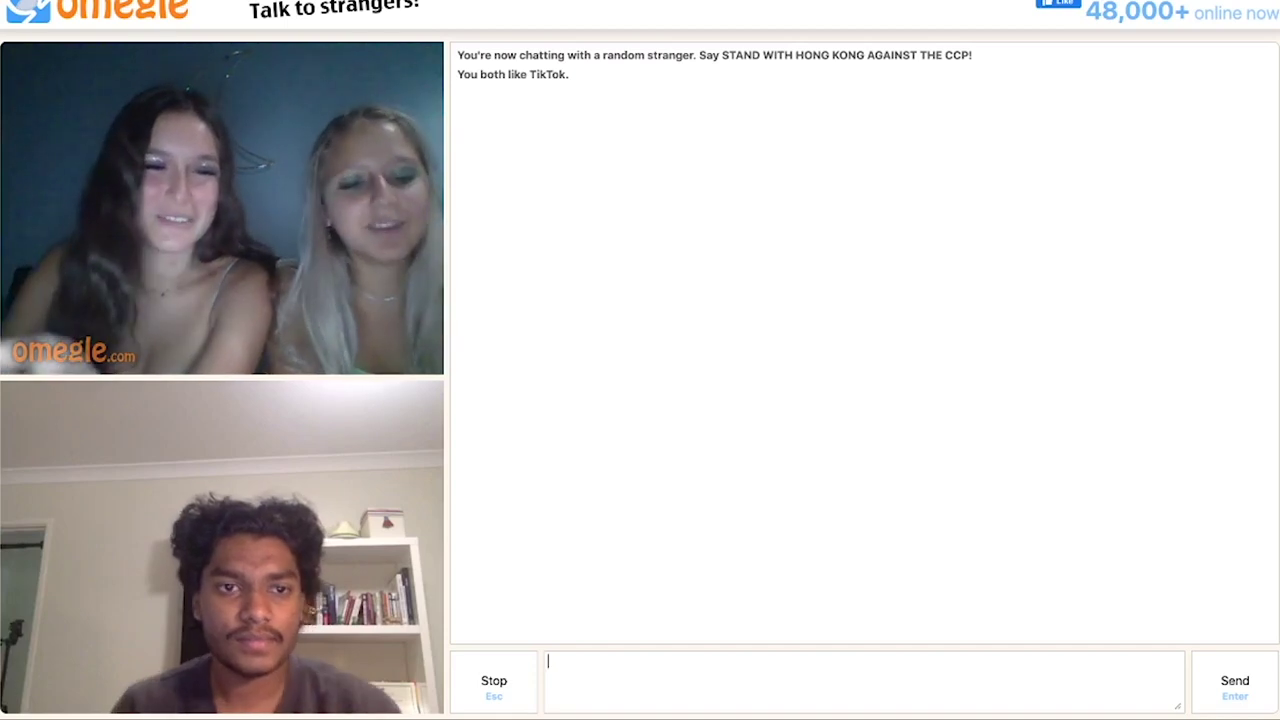
type("aryanb")
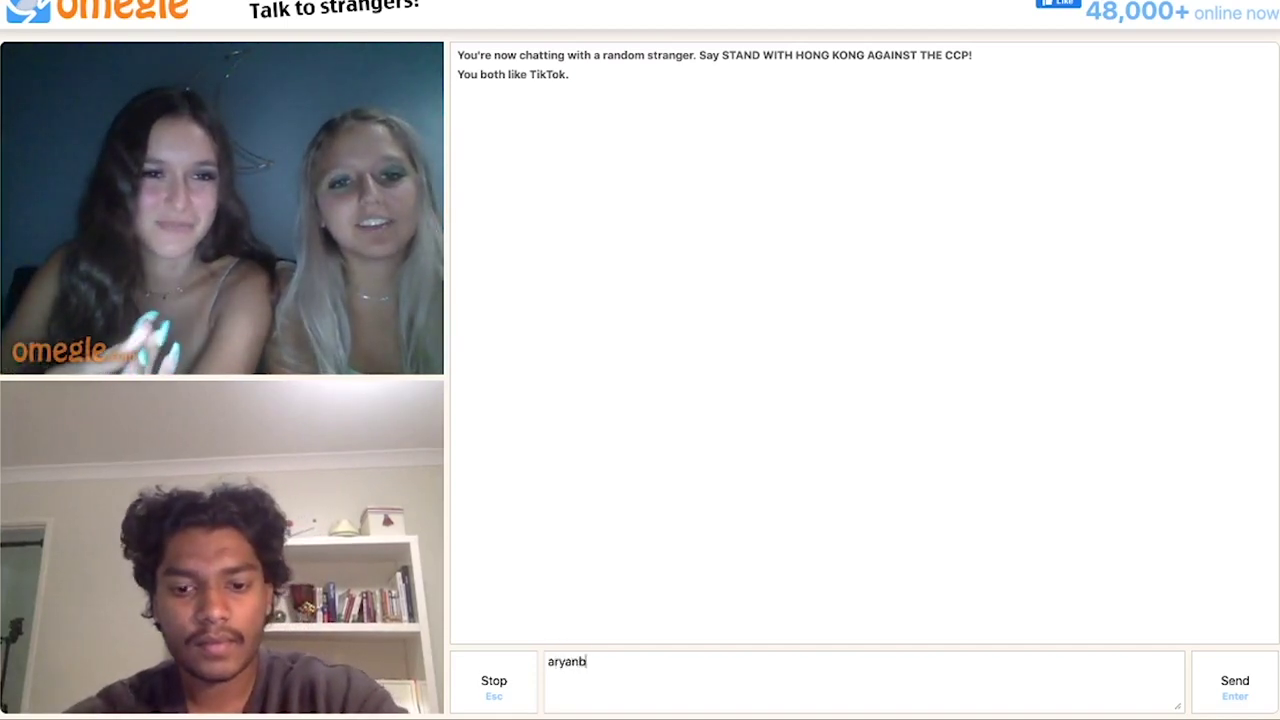
type("hogle")
Step: Send my username to the two TikTok-interest strangers
key("Return")
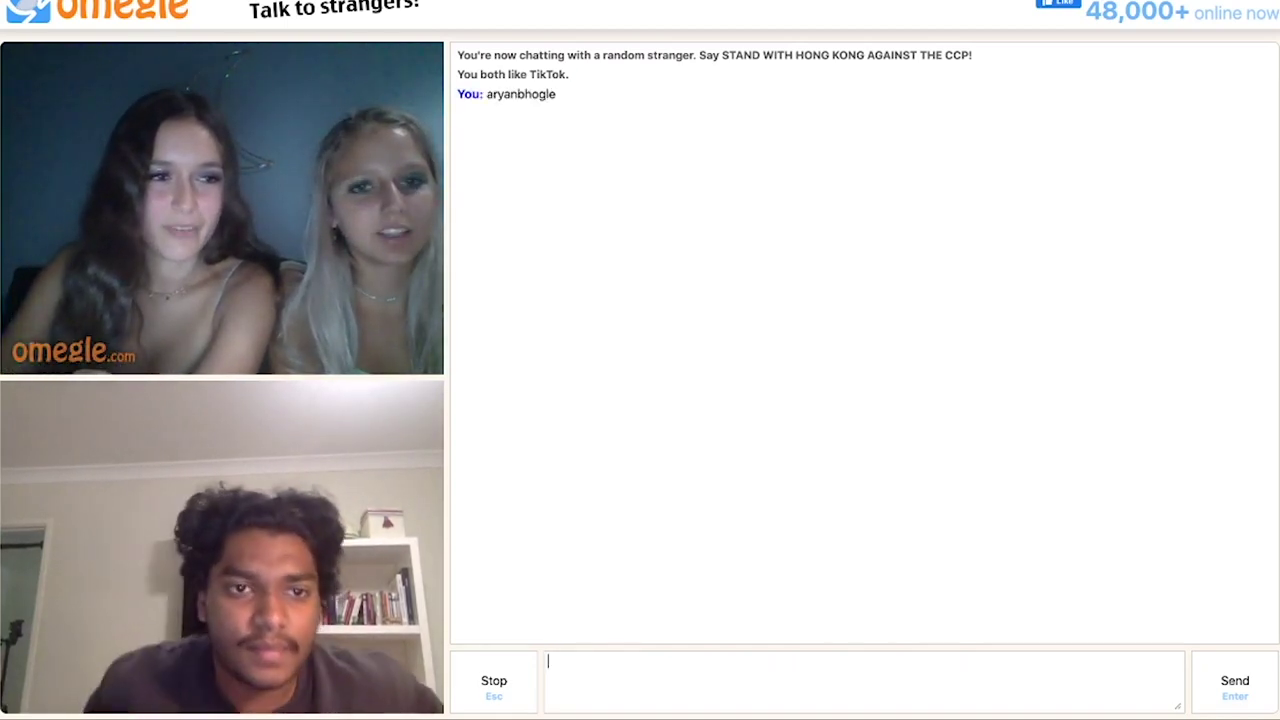